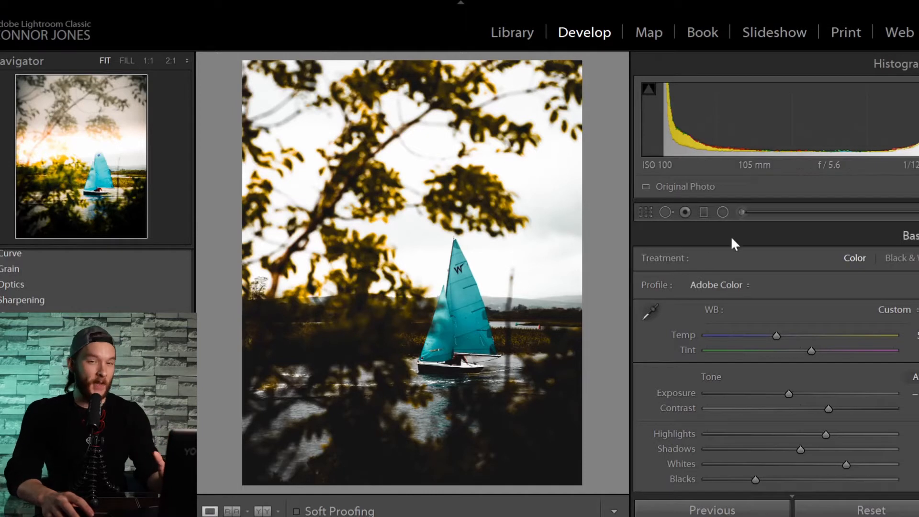
Step: Activate the Adjustment Brush on the sailboat photo and switch off Auto Mask in its brush settings
left_click(741, 211)
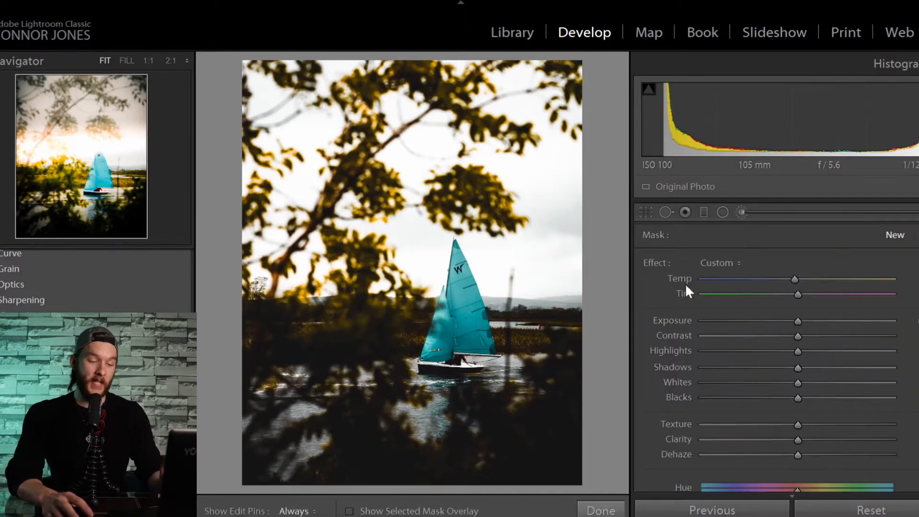
scroll(660, 306, "down", 5)
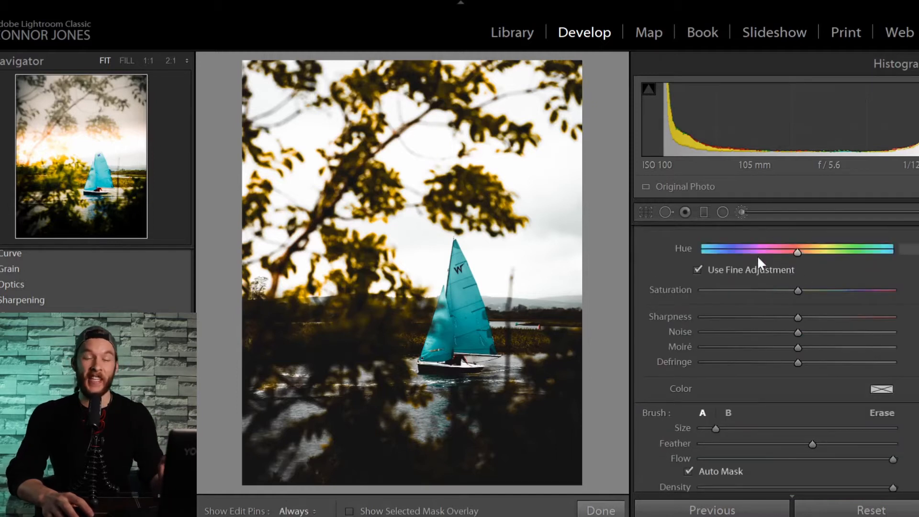
scroll(767, 248, "up", 3)
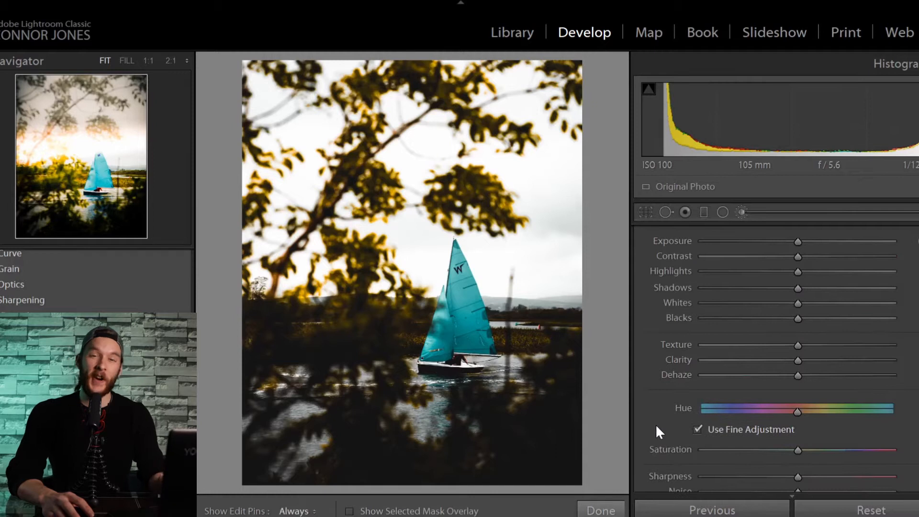
mouse_move(465, 304)
left_mouse_down()
mouse_move(475, 337)
mouse_move(473, 319)
left_mouse_up()
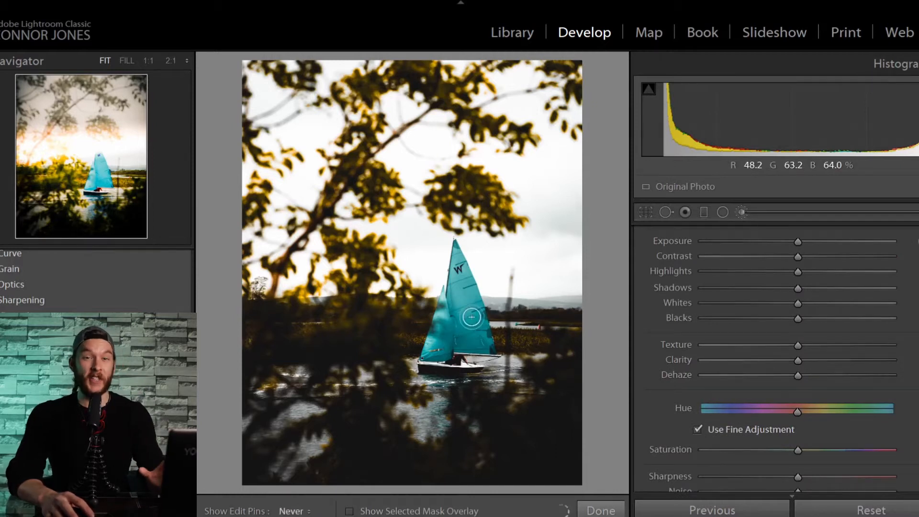
key("h")
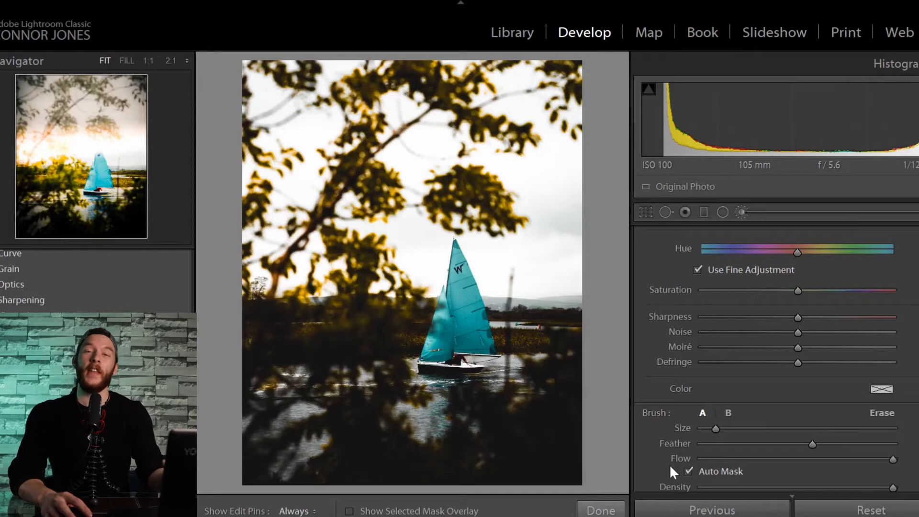
scroll(669, 465, "down", 3)
left_click(688, 390)
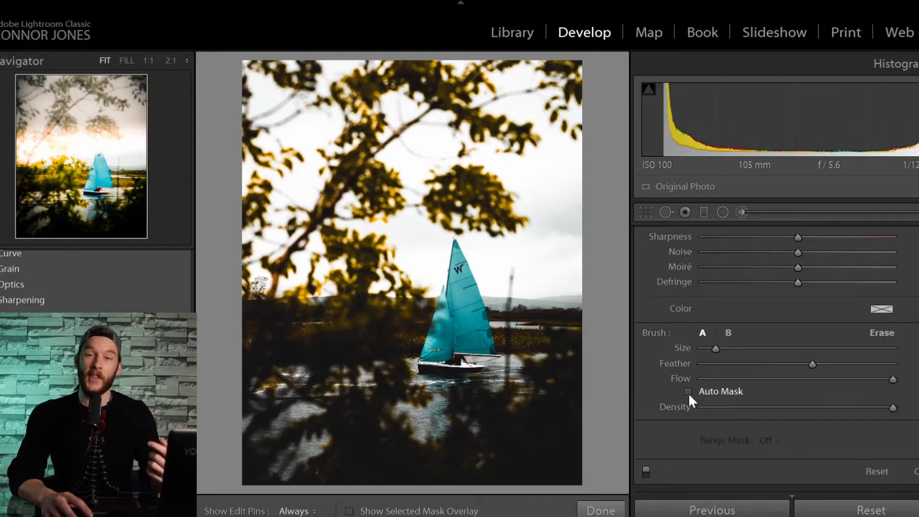
scroll(655, 388, "up", 9)
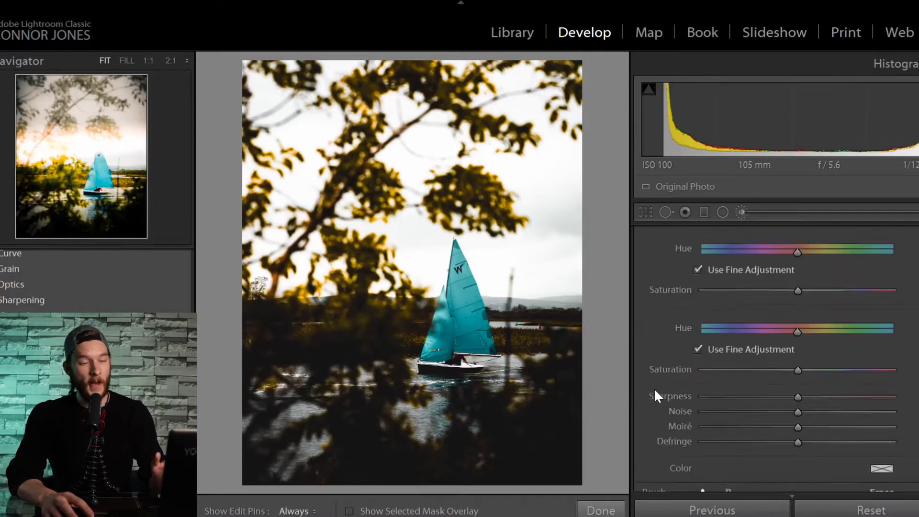
Step: Paint a brush mask over the boat's turquoise sails with the mask overlay turned on
key("o")
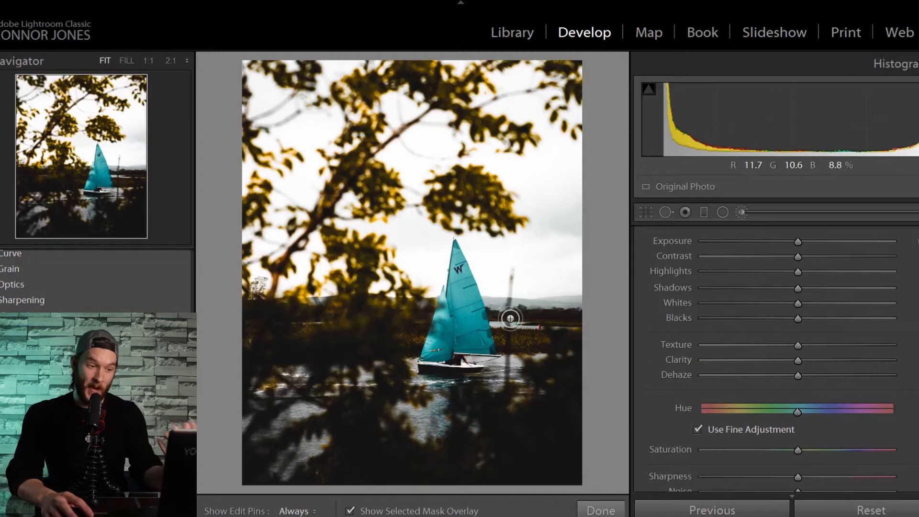
key("h")
mouse_move(462, 305)
left_mouse_down()
mouse_move(472, 298)
mouse_move(458, 245)
mouse_move(455, 342)
mouse_move(486, 347)
left_mouse_up()
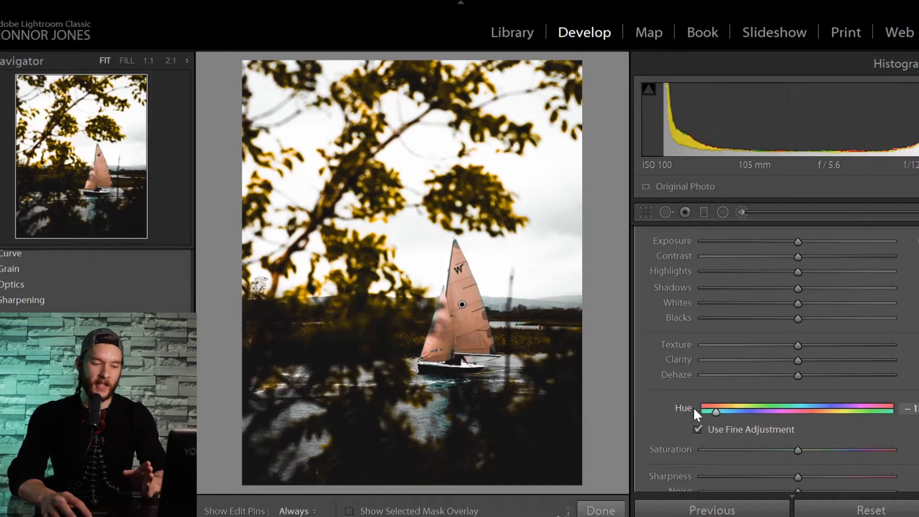
Step: Shift the sail mask's hue far into the negative range to turn the sails salmon red, and raise its saturation slightly
left_click_drag(693, 406, 657, 408)
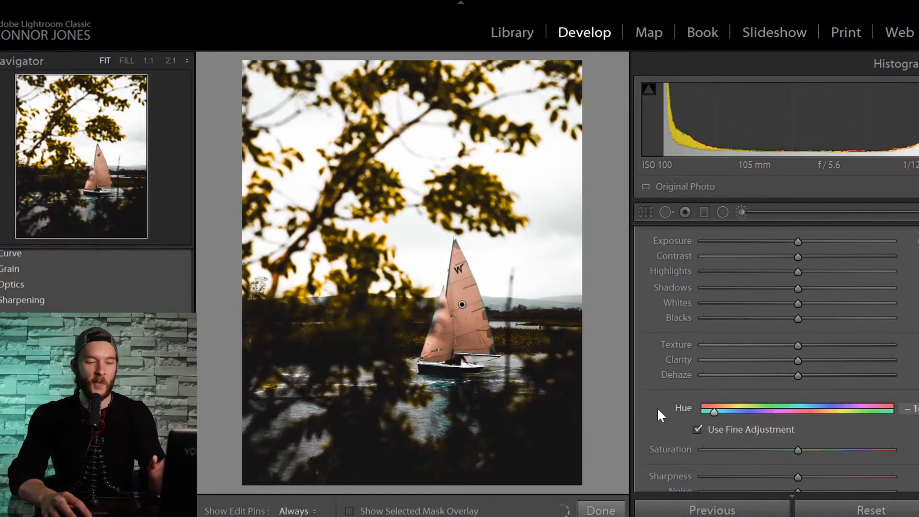
left_click_drag(658, 410, 575, 416)
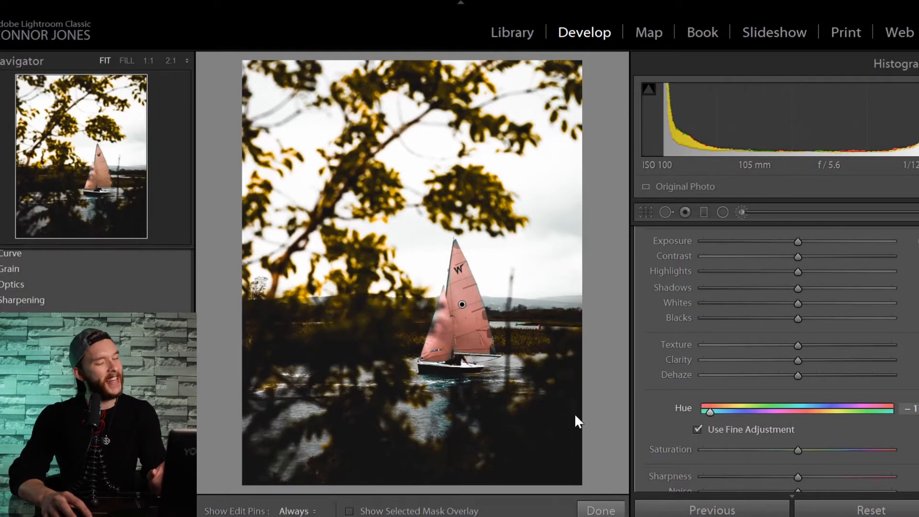
left_click_drag(575, 416, 575, 414)
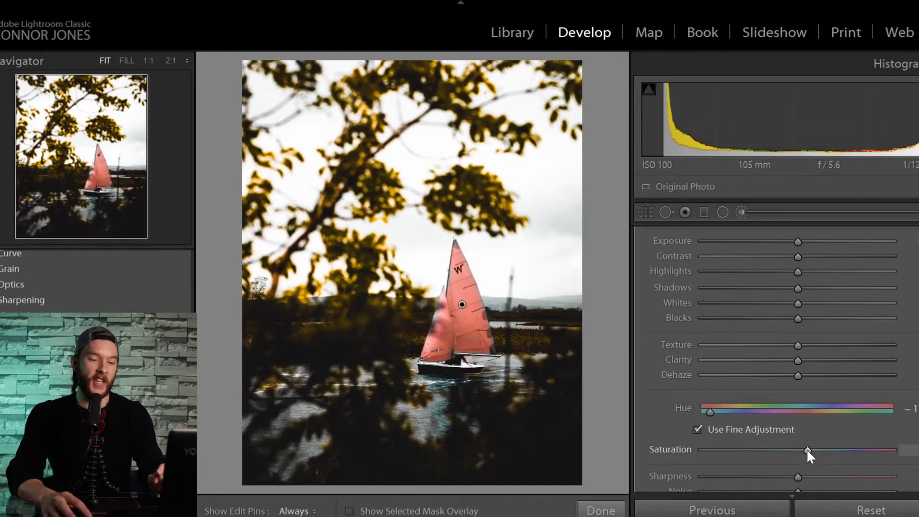
key("h")
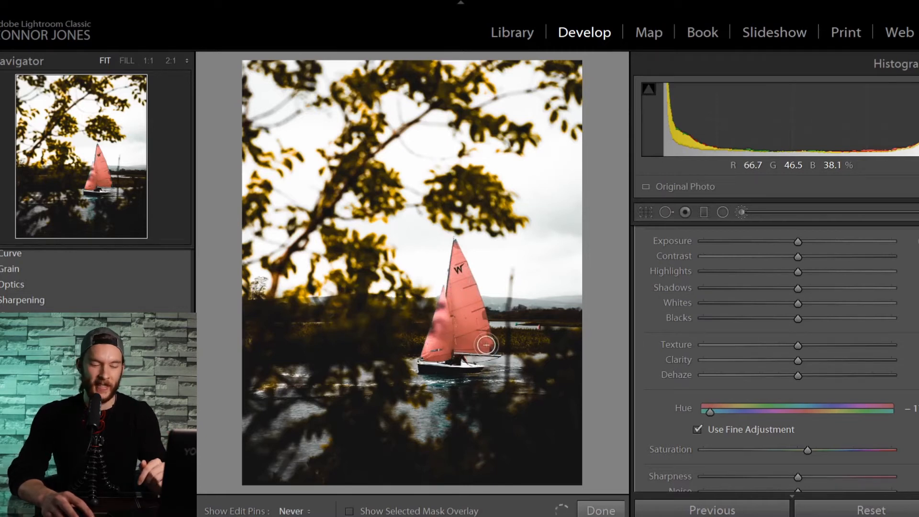
key("h")
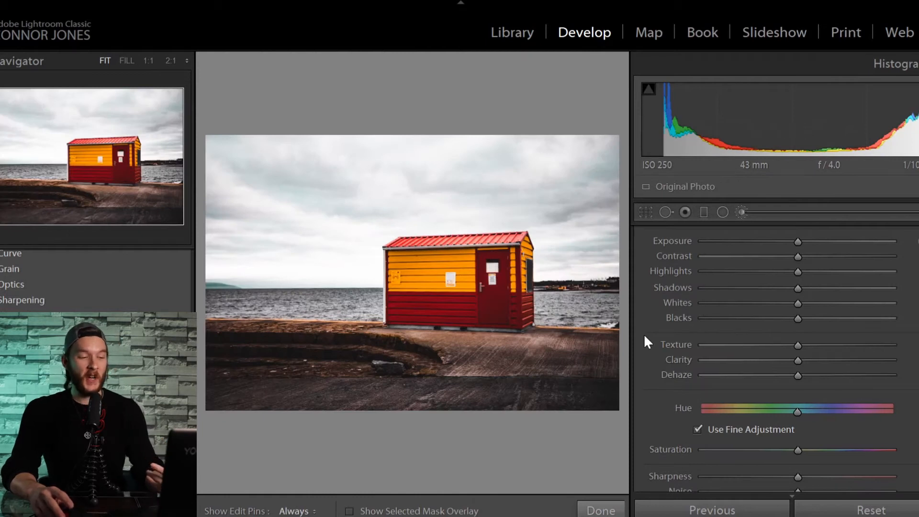
Step: Start an Adjustment Brush mask on the hut photo and paint over the red lower walls, door and roof with the overlay shown
left_click(608, 509)
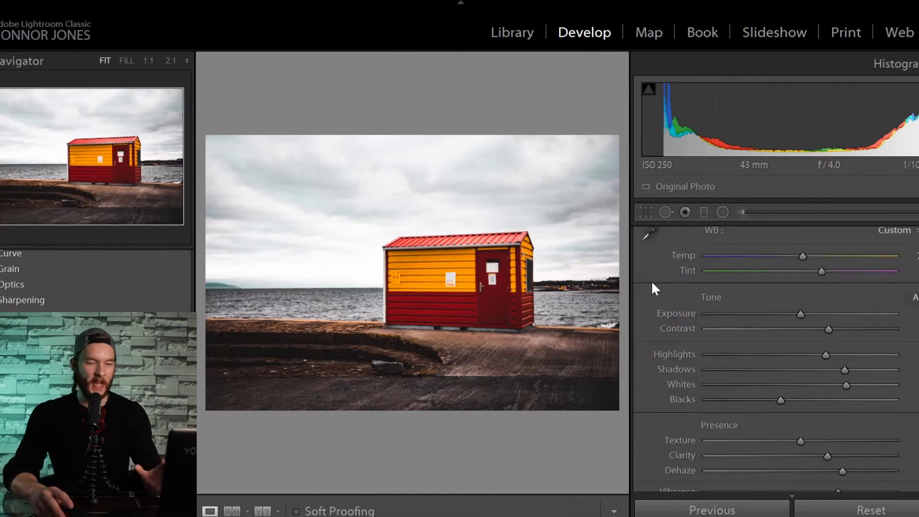
left_click(742, 212)
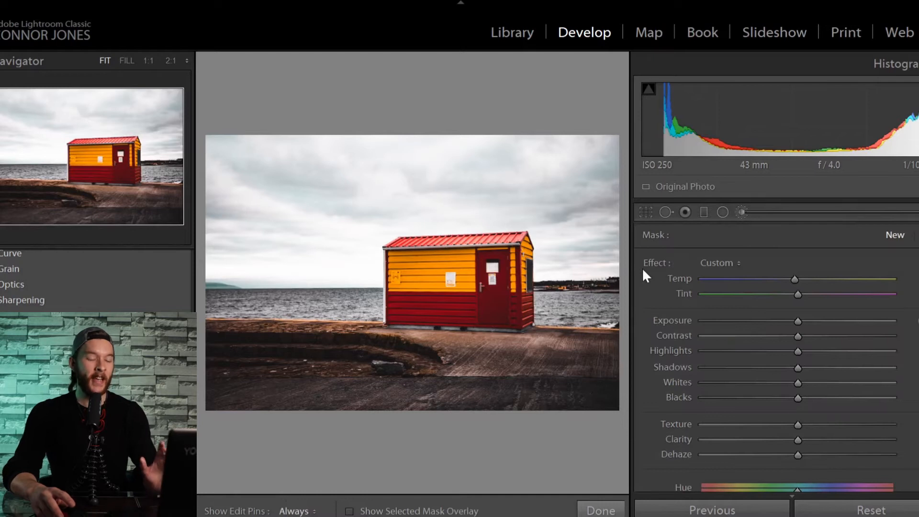
key("o")
key("h")
mouse_move(418, 305)
left_mouse_down()
mouse_move(469, 302)
mouse_move(394, 303)
mouse_move(403, 318)
mouse_move(511, 312)
mouse_move(503, 261)
mouse_move(483, 254)
mouse_move(486, 309)
mouse_move(494, 319)
mouse_move(526, 313)
mouse_move(530, 300)
mouse_move(511, 303)
mouse_move(494, 285)
mouse_move(493, 260)
mouse_move(513, 236)
mouse_move(393, 243)
mouse_move(499, 240)
left_mouse_up()
Step: Shift the hut mask's hue strongly negative to turn its red parts blue, and hide the mask overlay
scroll(506, 237, "down", 5)
scroll(671, 362, "down", 4)
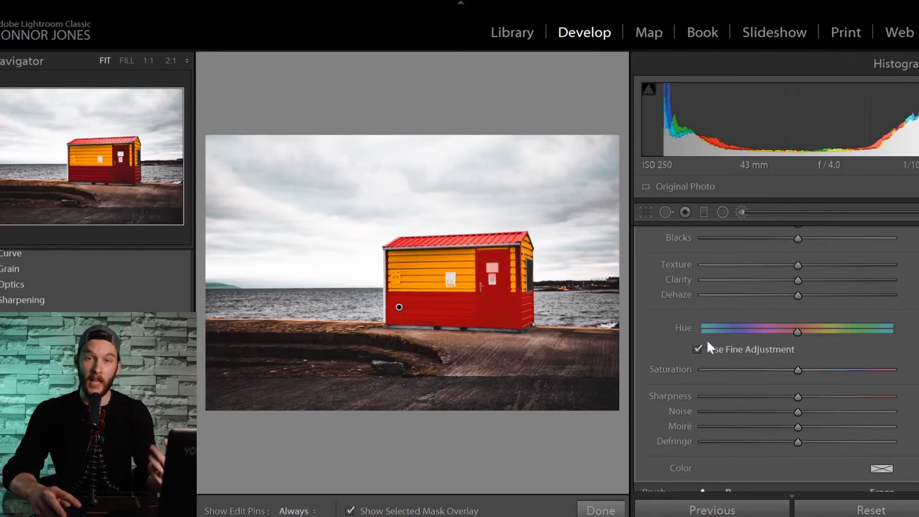
left_click_drag(798, 331, 748, 330)
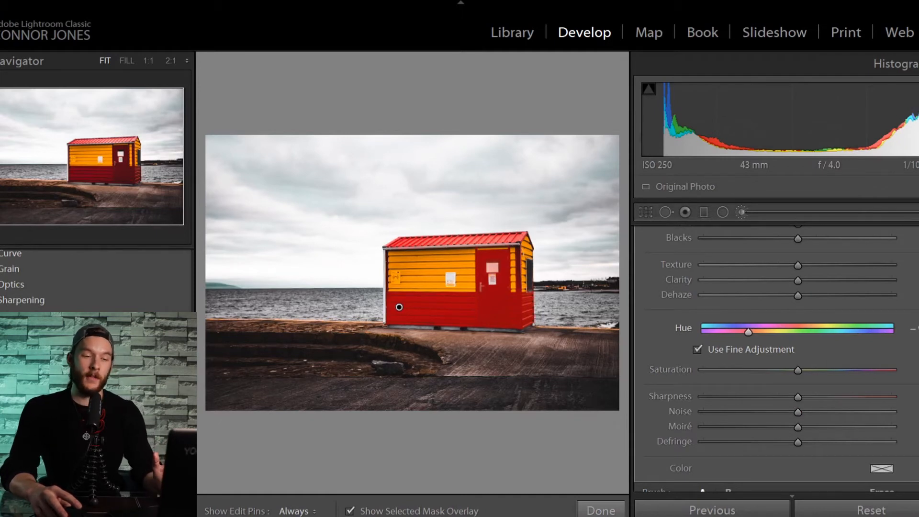
left_click_drag(749, 331, 717, 330)
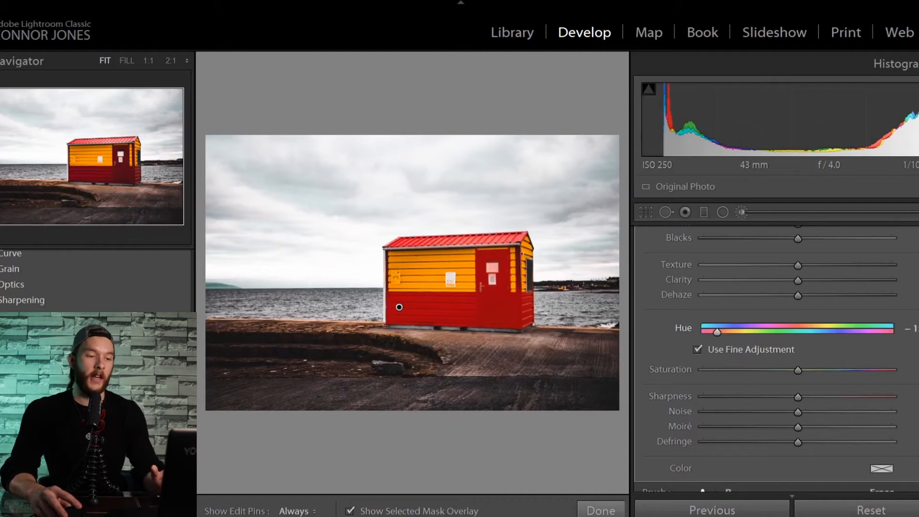
key("o")
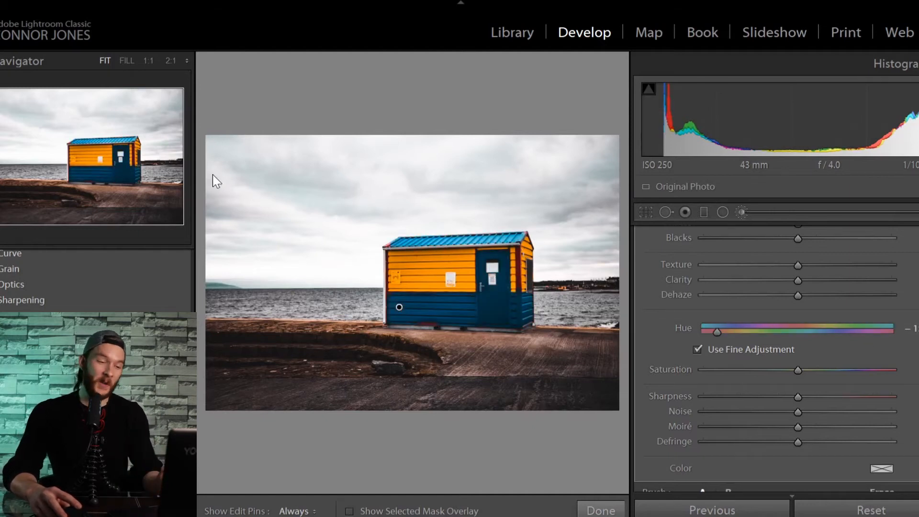
Step: Brush the blue recolouring onto the remaining red trim at the hut's corners, roof edge and base, and return to the full-photo view
key("h")
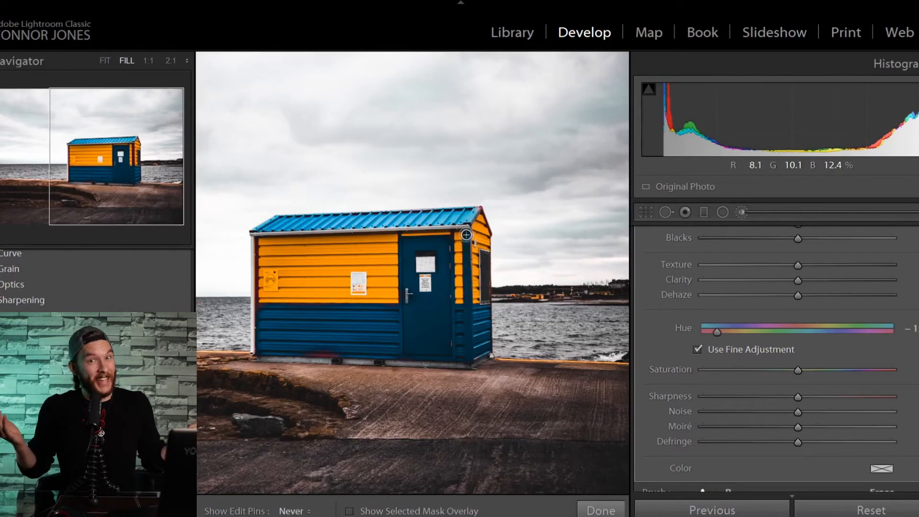
key("h")
key("h")
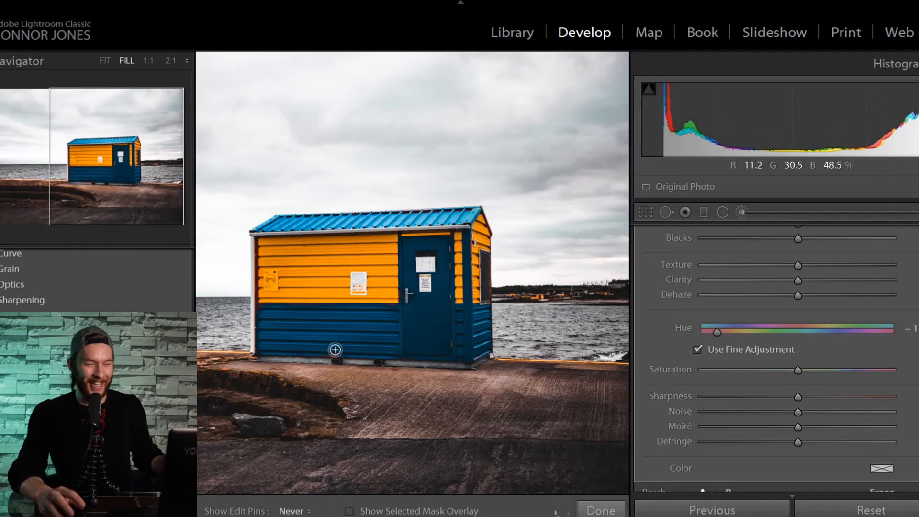
key("h")
key("h")
key("h")
left_click(105, 60)
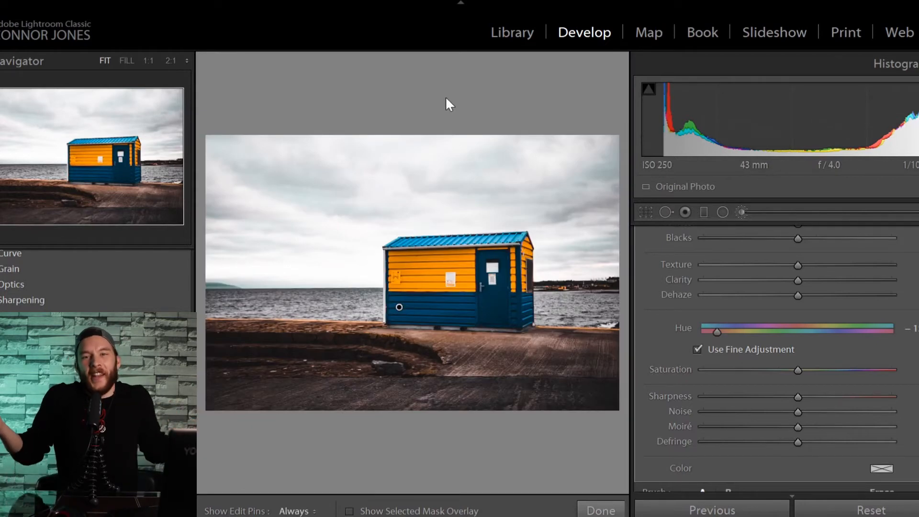
left_click(308, 514)
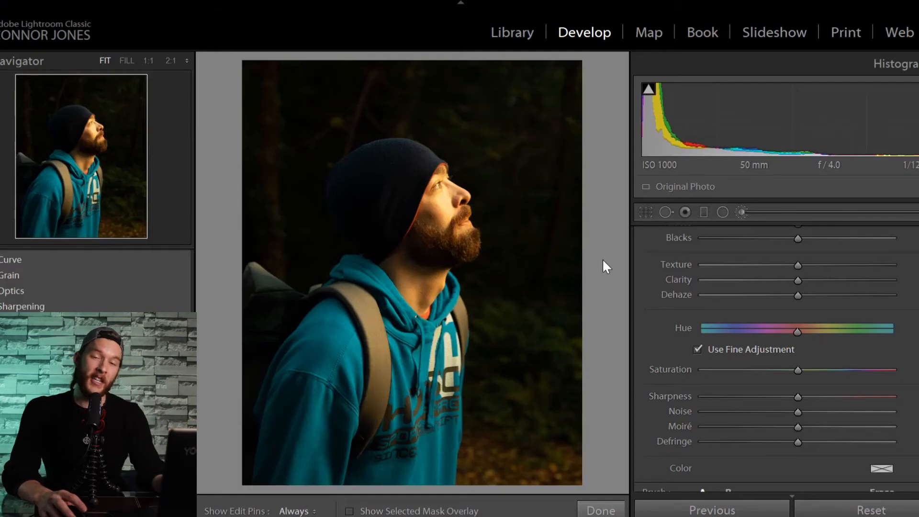
Step: Paint an Adjustment Brush mask over the man's face and neck in the portrait, and hide the mask overlay
left_click(615, 509)
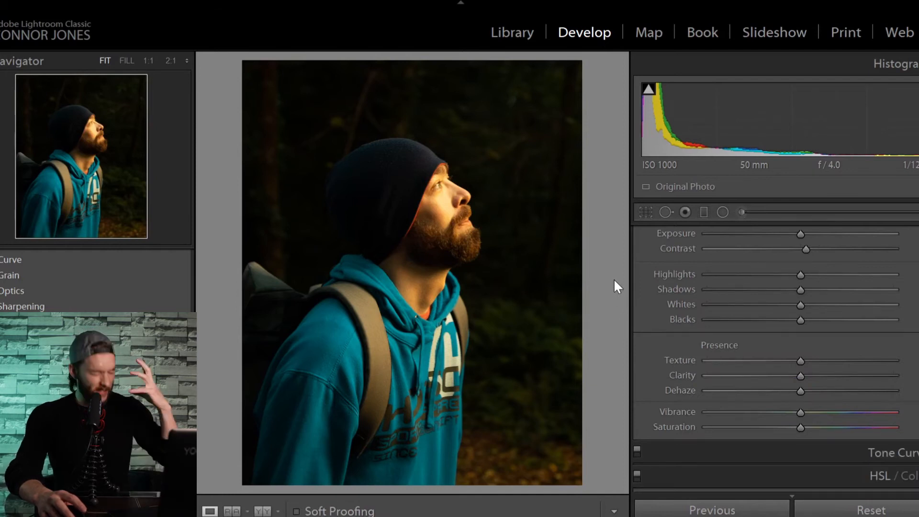
scroll(641, 289, "up", 4)
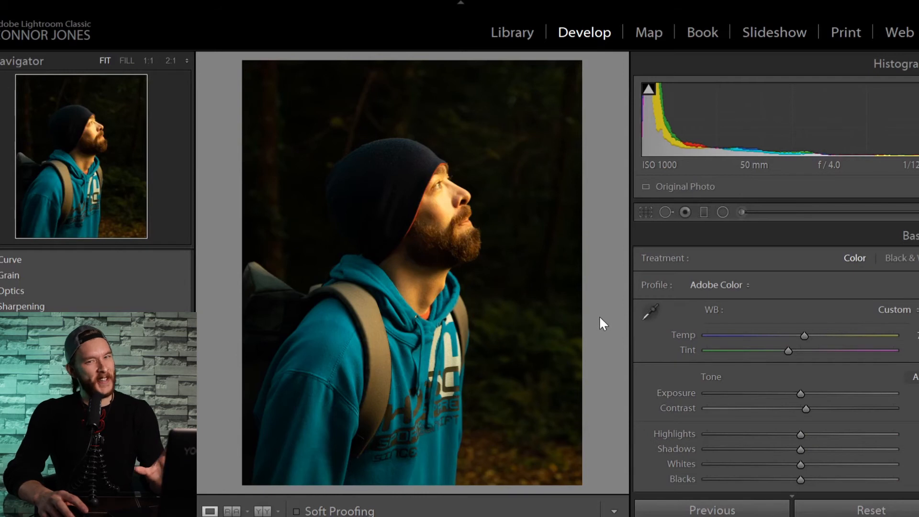
key("k")
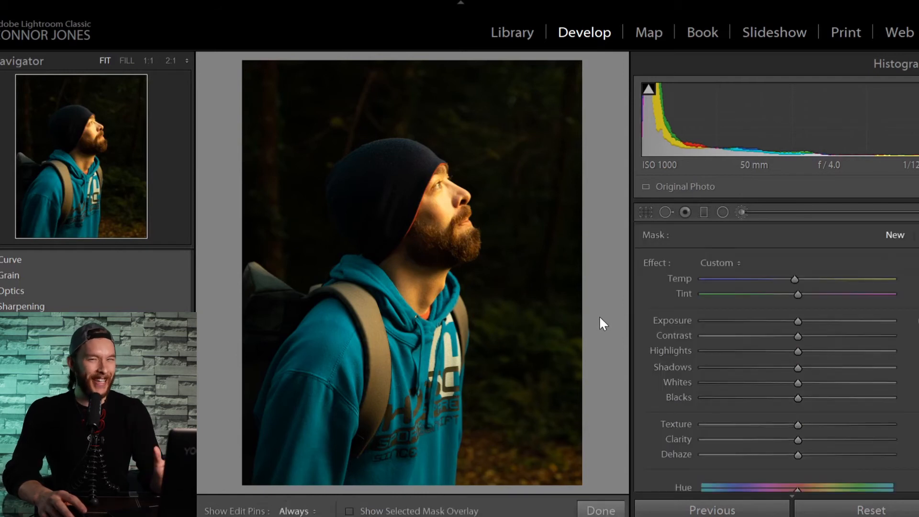
mouse_move(434, 214)
left_mouse_down()
mouse_move(444, 180)
mouse_move(461, 198)
mouse_move(443, 223)
mouse_move(427, 211)
mouse_move(444, 176)
mouse_move(446, 216)
mouse_move(460, 228)
left_mouse_up()
mouse_move(438, 281)
left_mouse_down()
mouse_move(422, 304)
mouse_move(399, 269)
mouse_move(429, 281)
mouse_move(397, 269)
mouse_move(418, 308)
mouse_move(425, 287)
left_mouse_up()
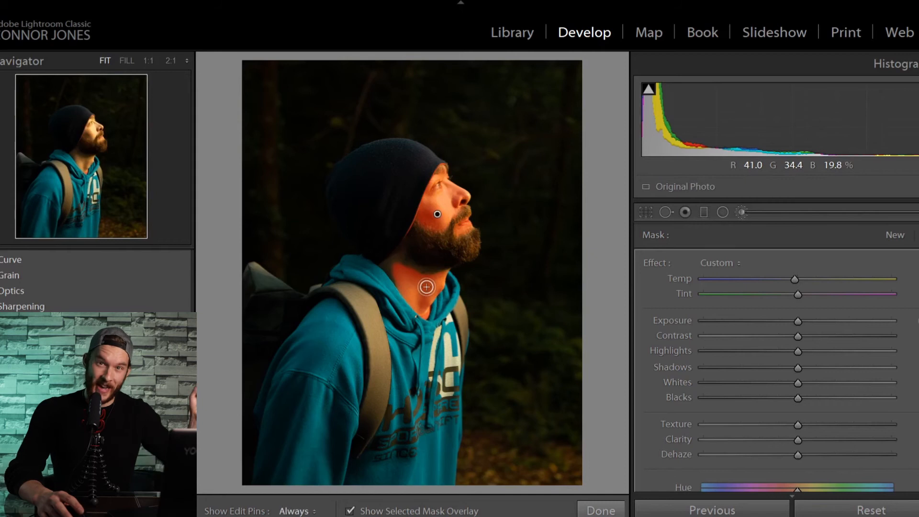
left_click(434, 210)
key("o")
Step: Refine the skin mask with a slight negative hue shift, slightly higher saturation and lower highlights, and finish the brush edit
scroll(708, 344, "down", 5)
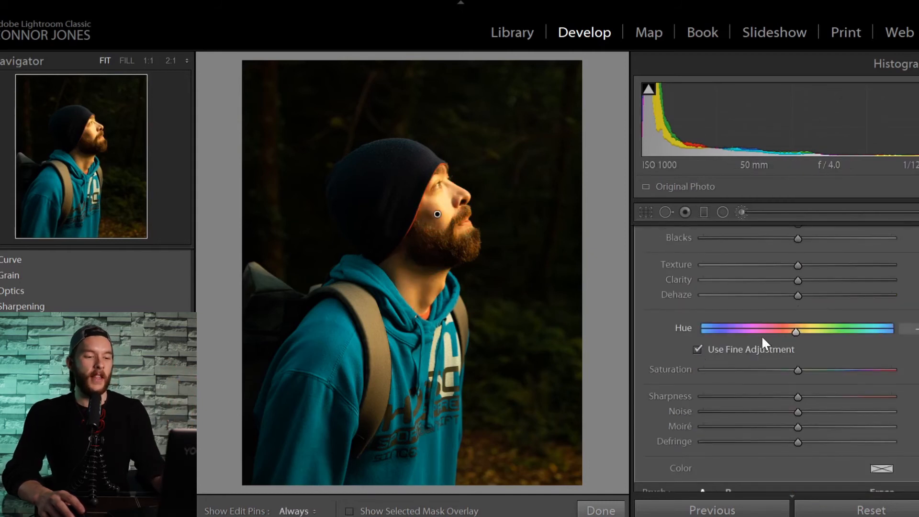
key("ctrl+z")
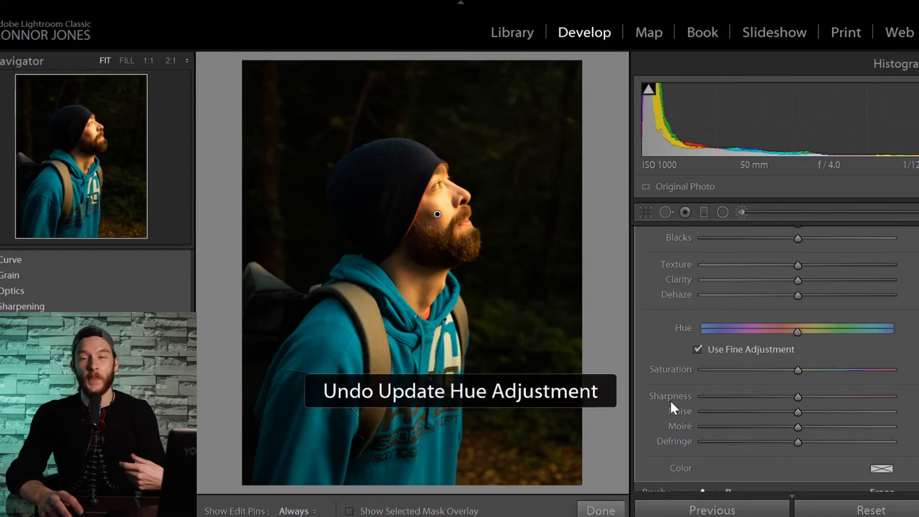
key("ctrl+y")
left_click_drag(778, 366, 804, 367)
scroll(693, 330, "up", 3)
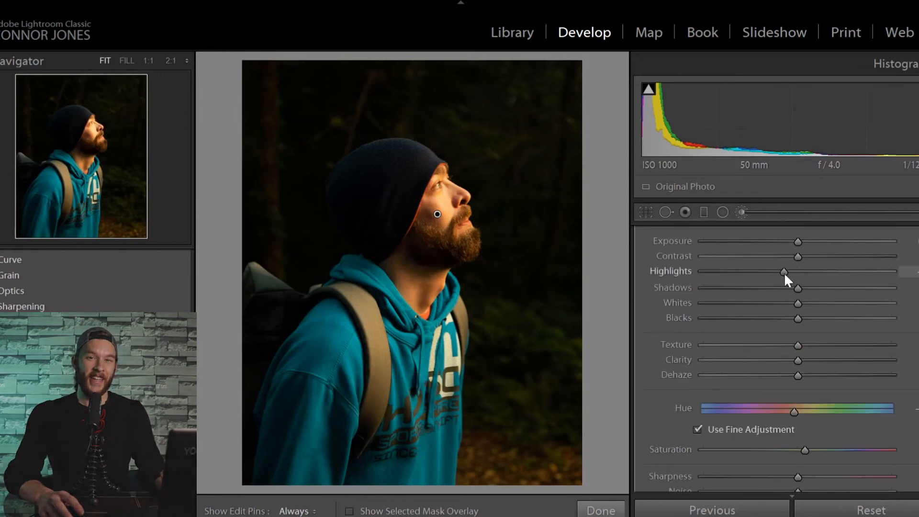
left_click(604, 511)
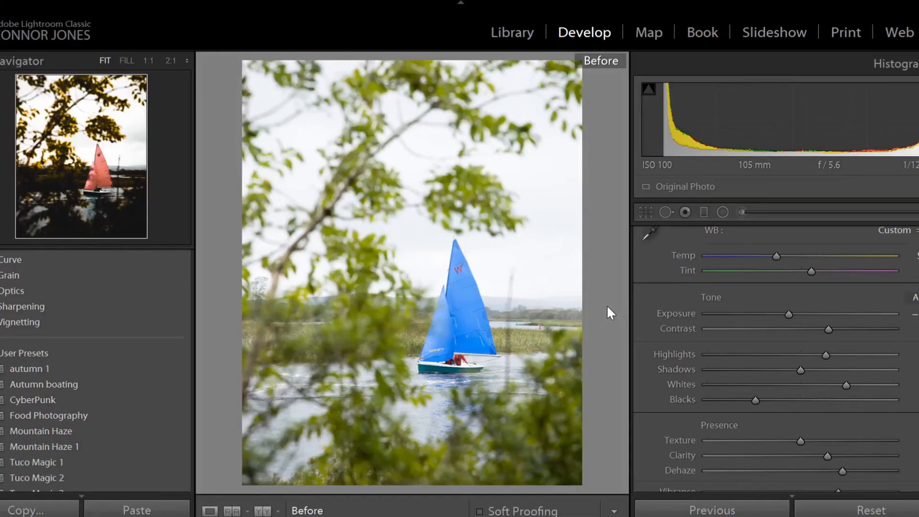
Step: Compare the before and after versions of the sailboat, hut and portrait photos
key("backslash")
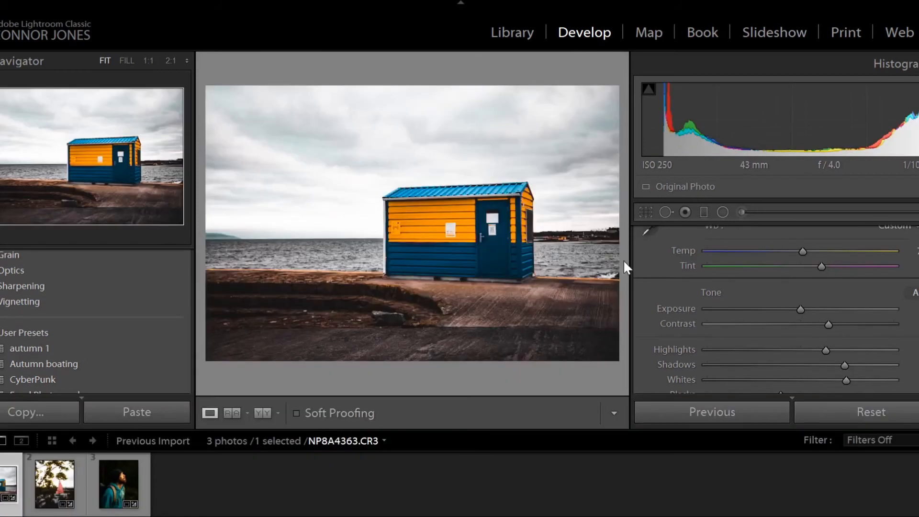
key("backslash")
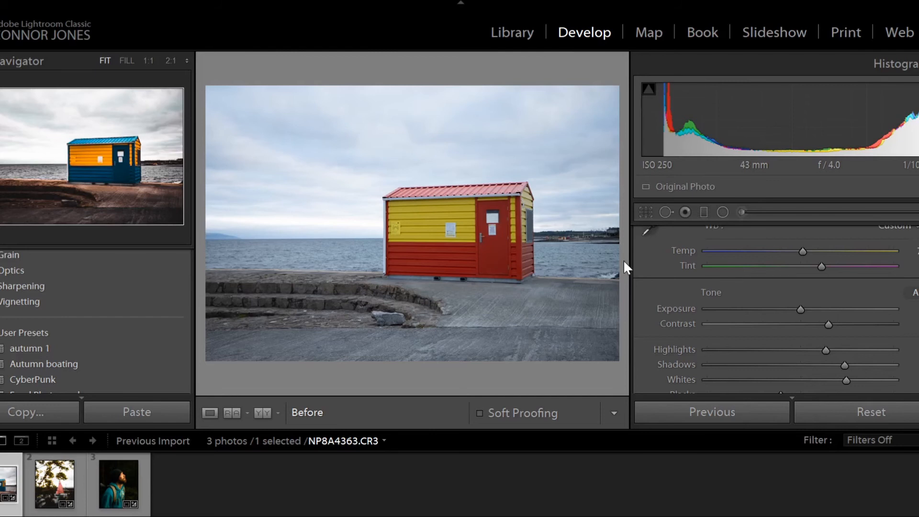
key("backslash")
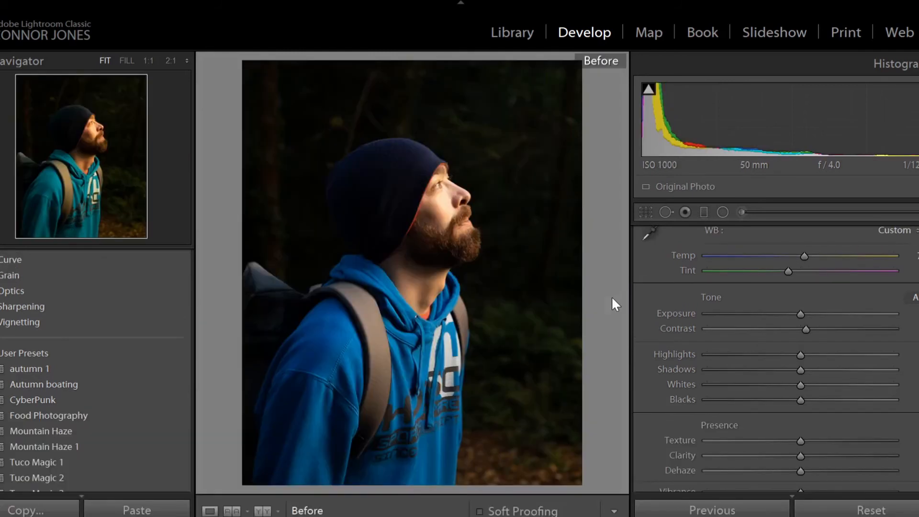
key("backslash")
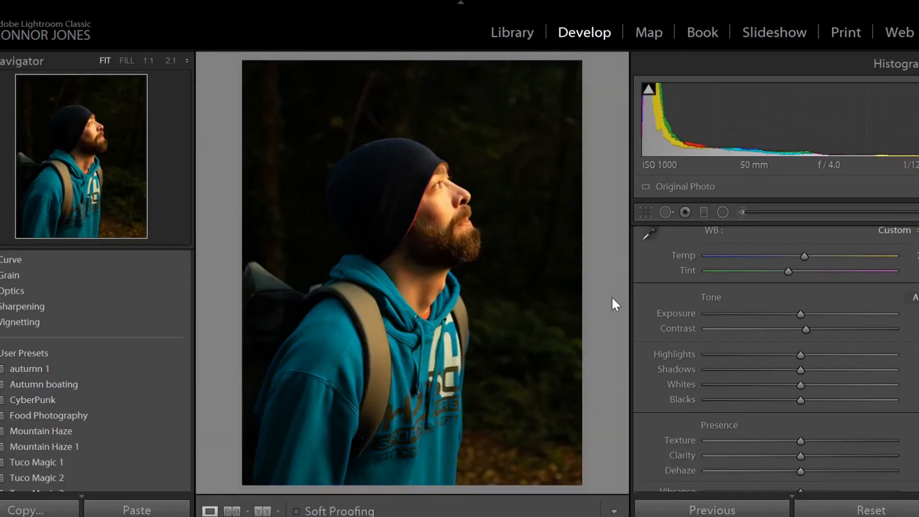
key("backslash")
key("backslash")
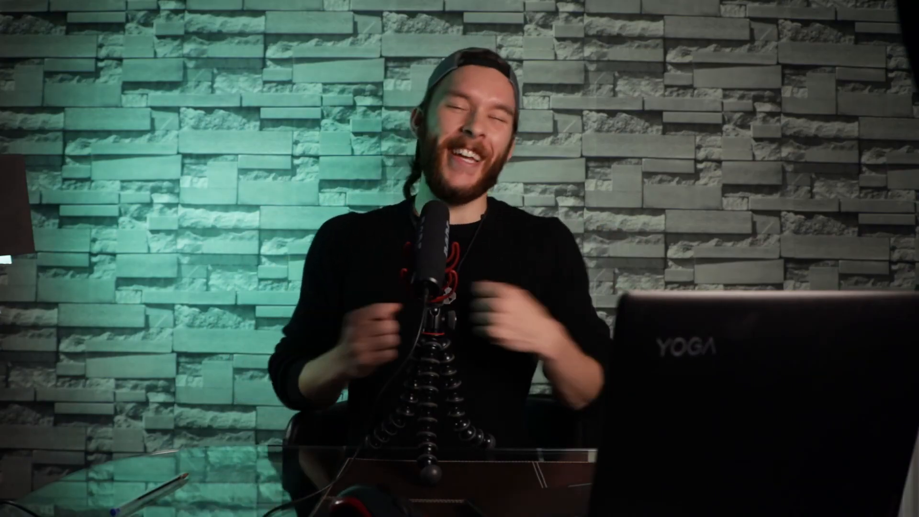